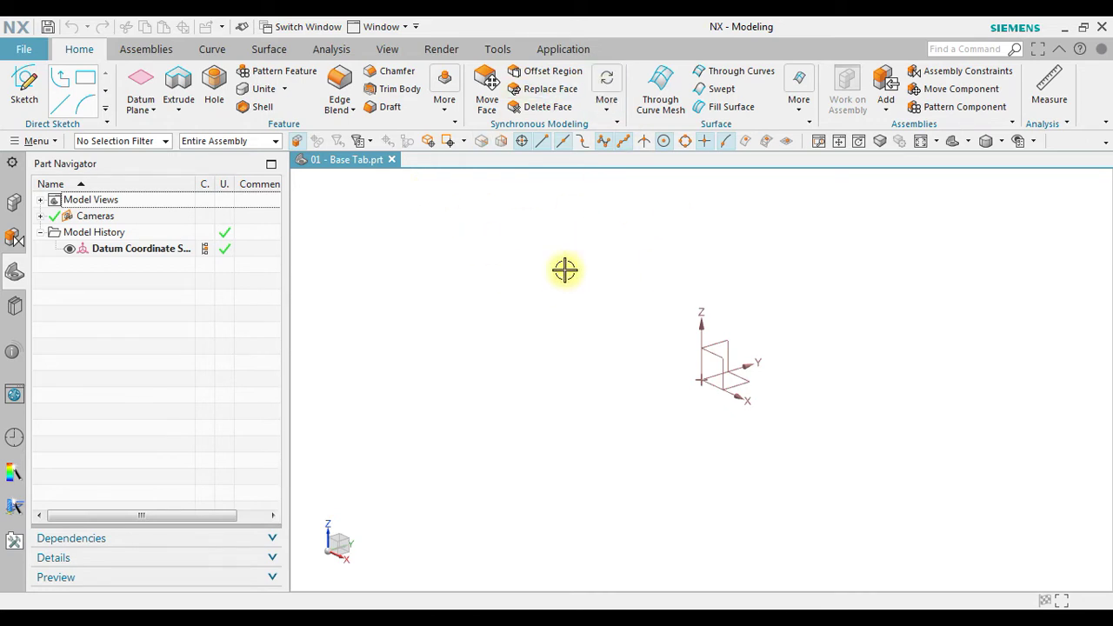
# Launch the Sheet Metal application from the Application tab's Design group.
pyautogui.click(565, 49)
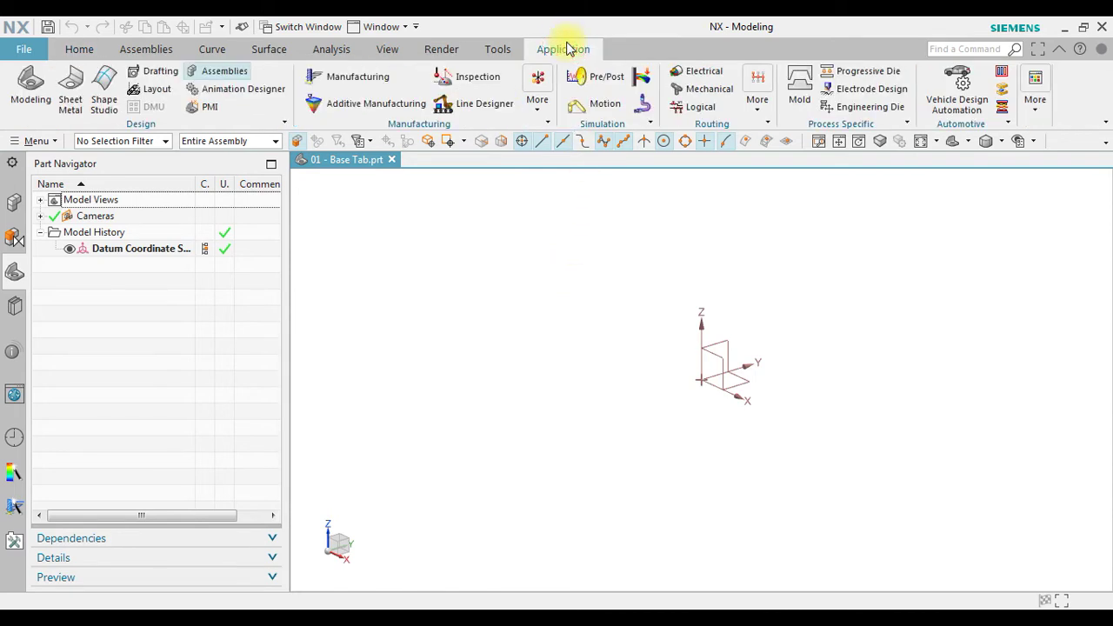
pyautogui.click(72, 96)
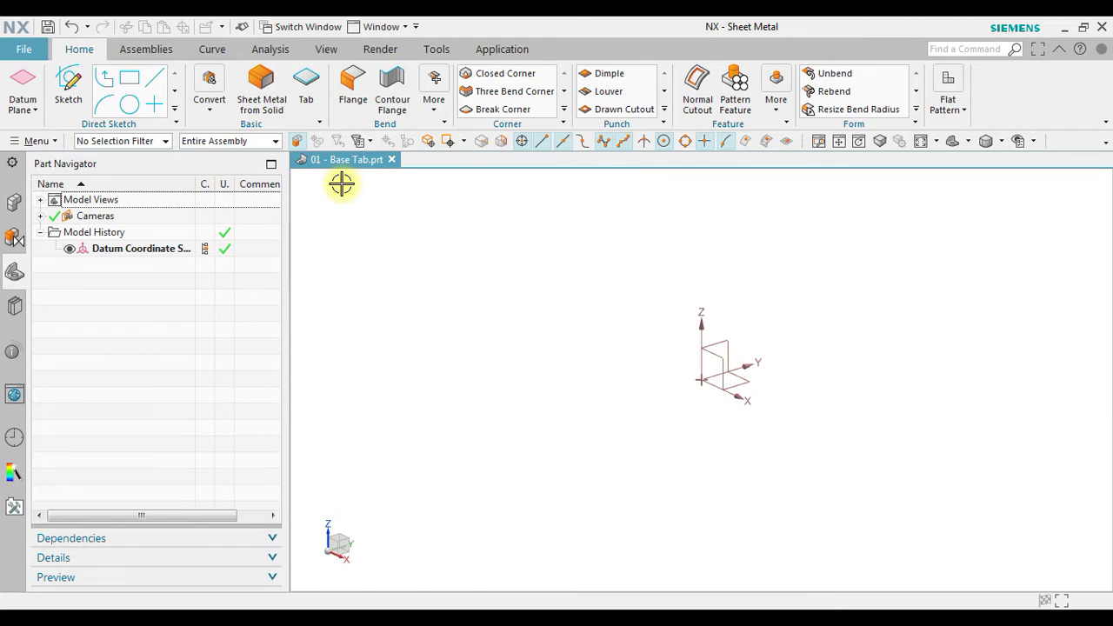
# Open Sheet Metal preferences and check material thickness, bend radius, relief depth and width.
pyautogui.click(45, 141)
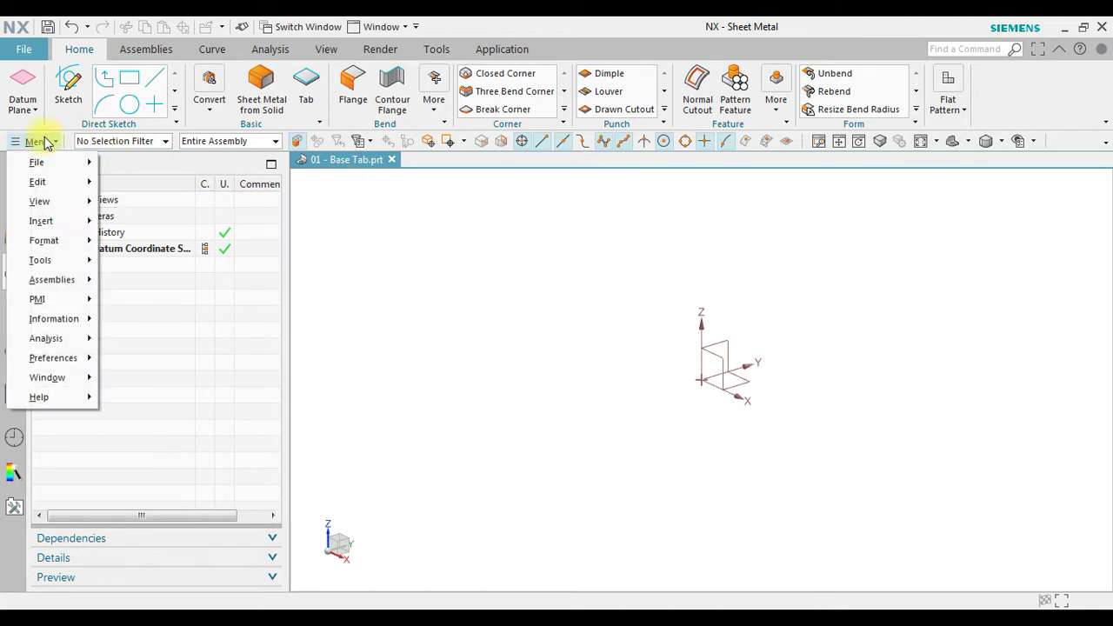
pyautogui.moveTo(53, 358)
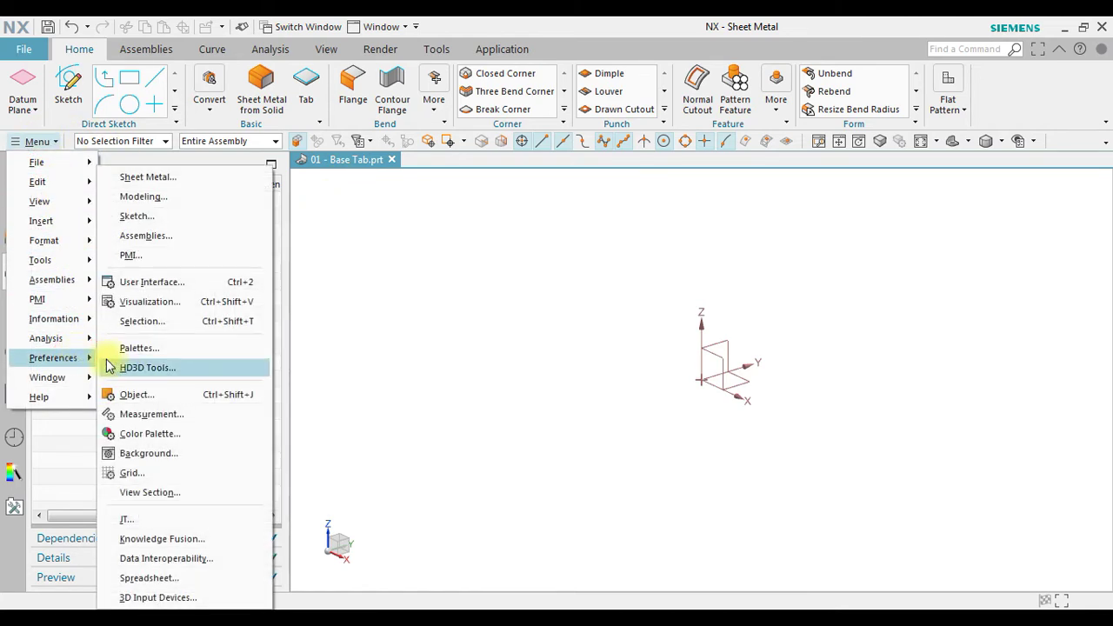
pyautogui.click(217, 183)
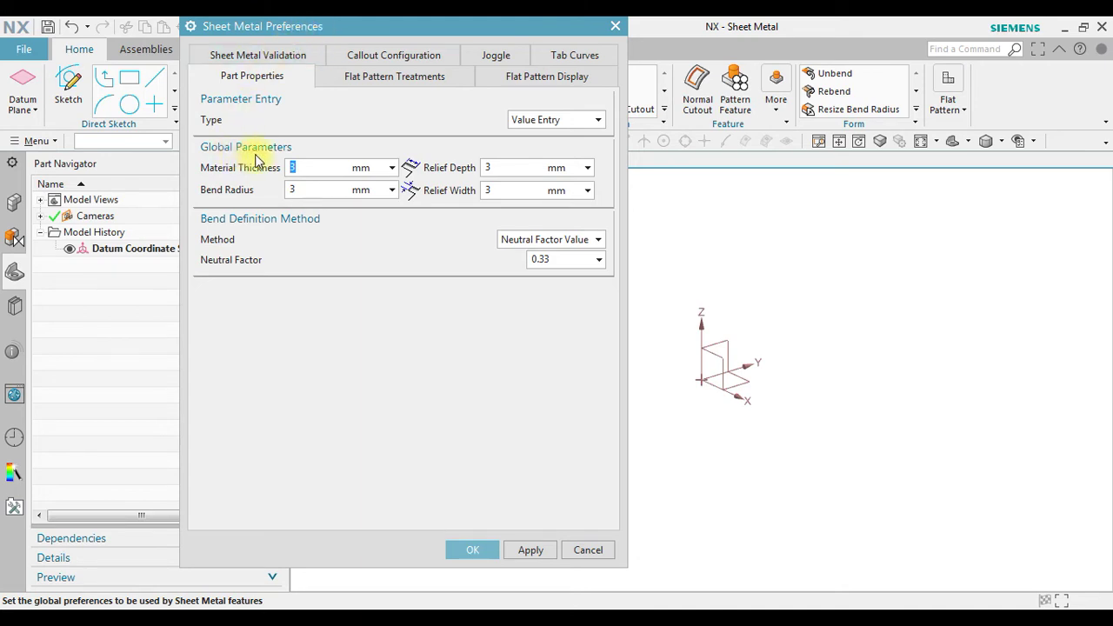
pyautogui.click(326, 167)
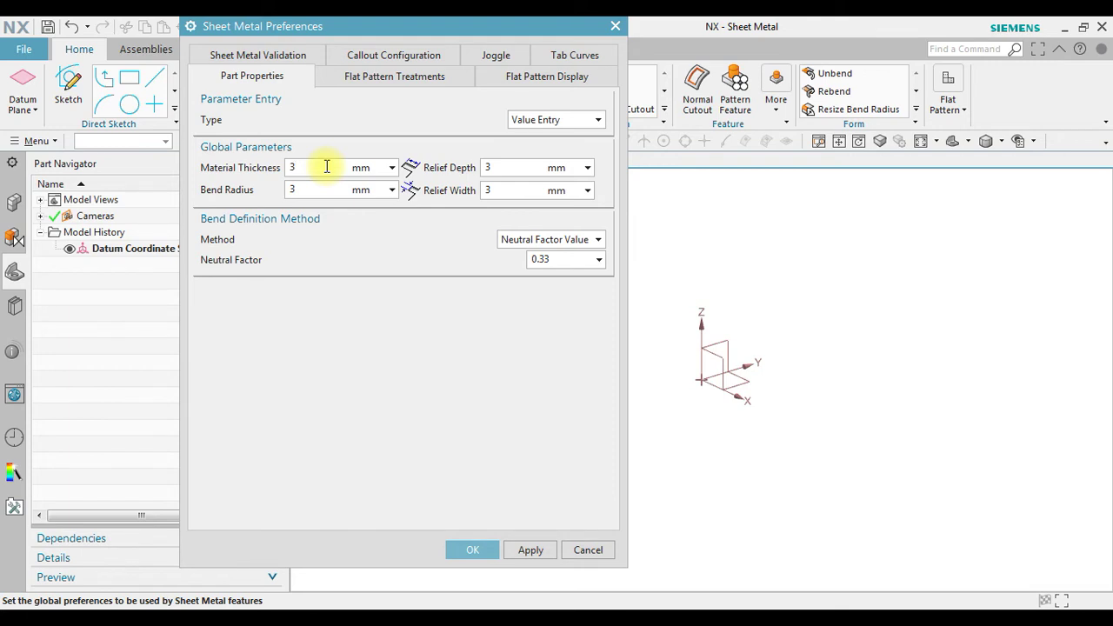
pyautogui.click(329, 193)
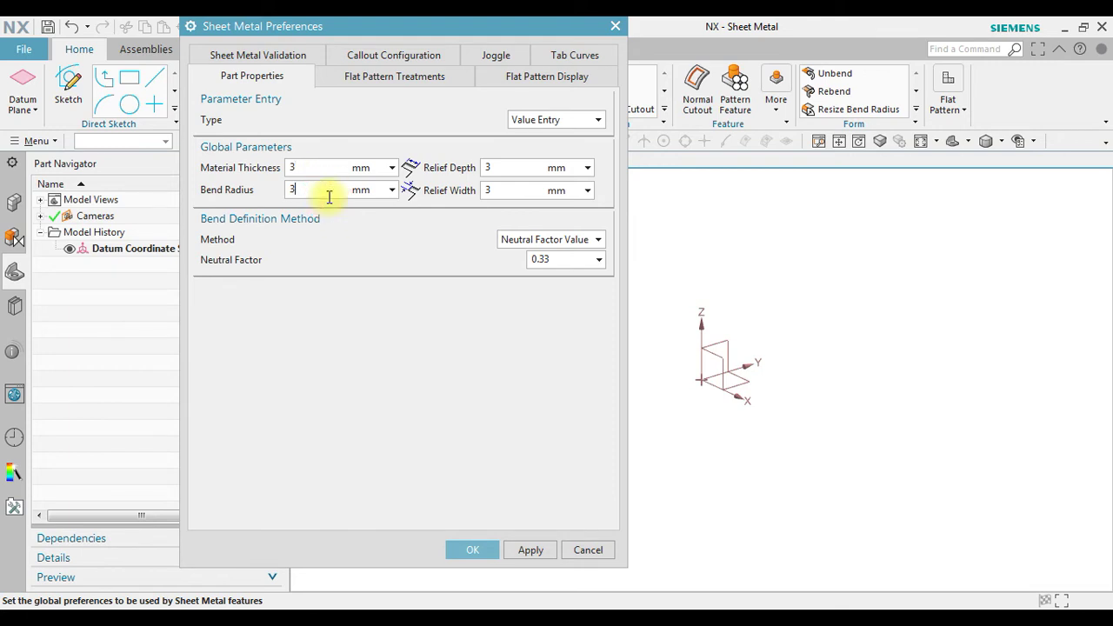
pyautogui.click(515, 165)
pyautogui.click(527, 187)
# Review the Flat Pattern, Tab Curves, Joggle, Callout and Validation preference pages.
pyautogui.click(417, 79)
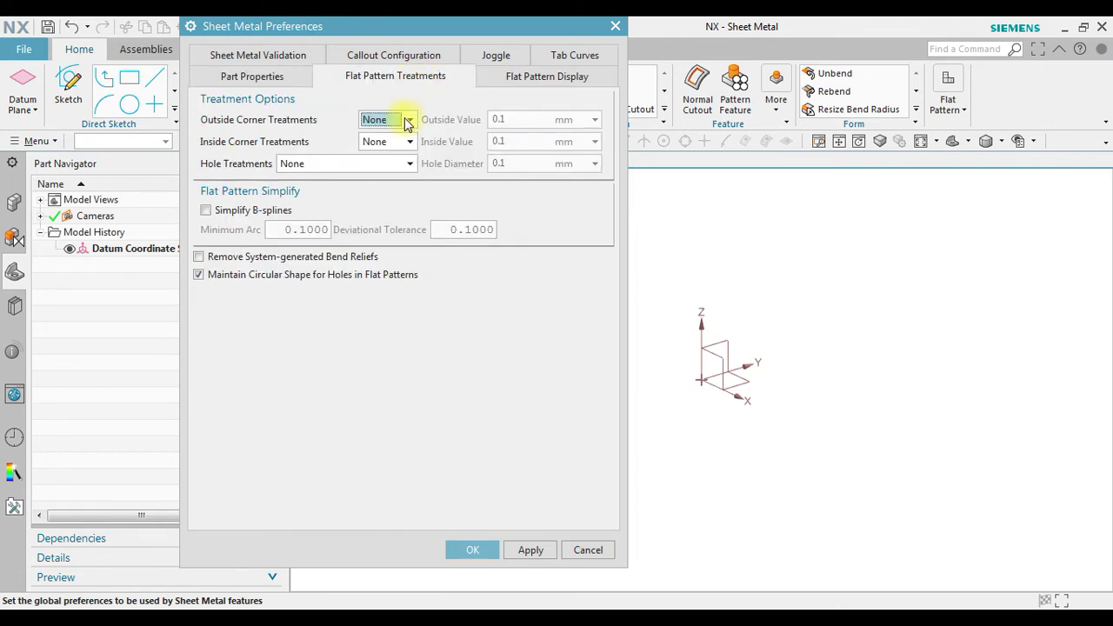
pyautogui.click(531, 76)
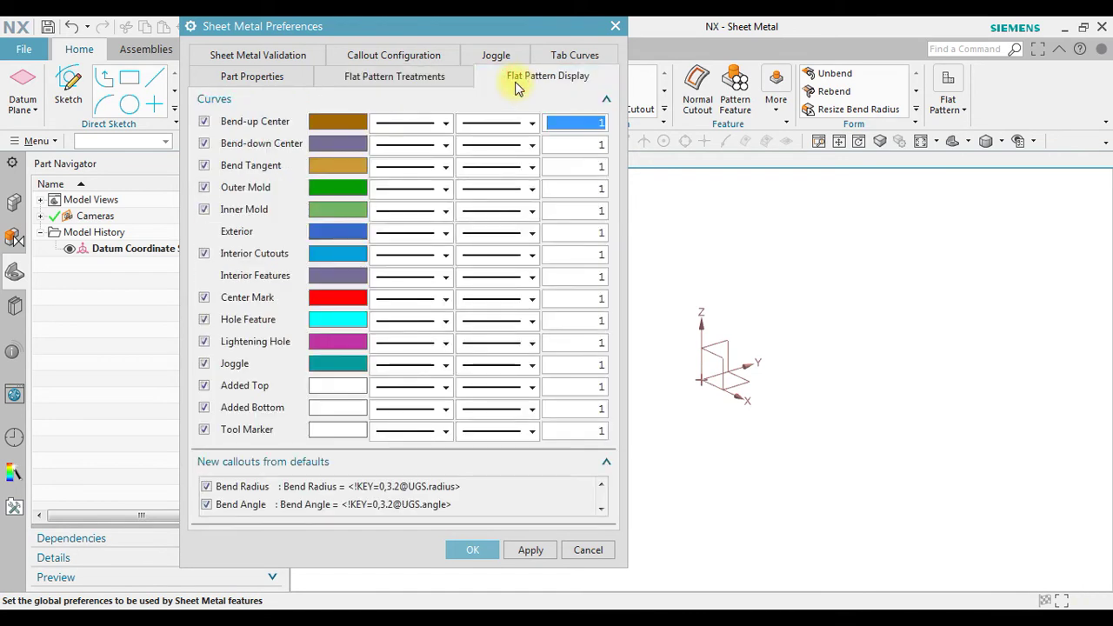
pyautogui.click(574, 56)
pyautogui.click(500, 76)
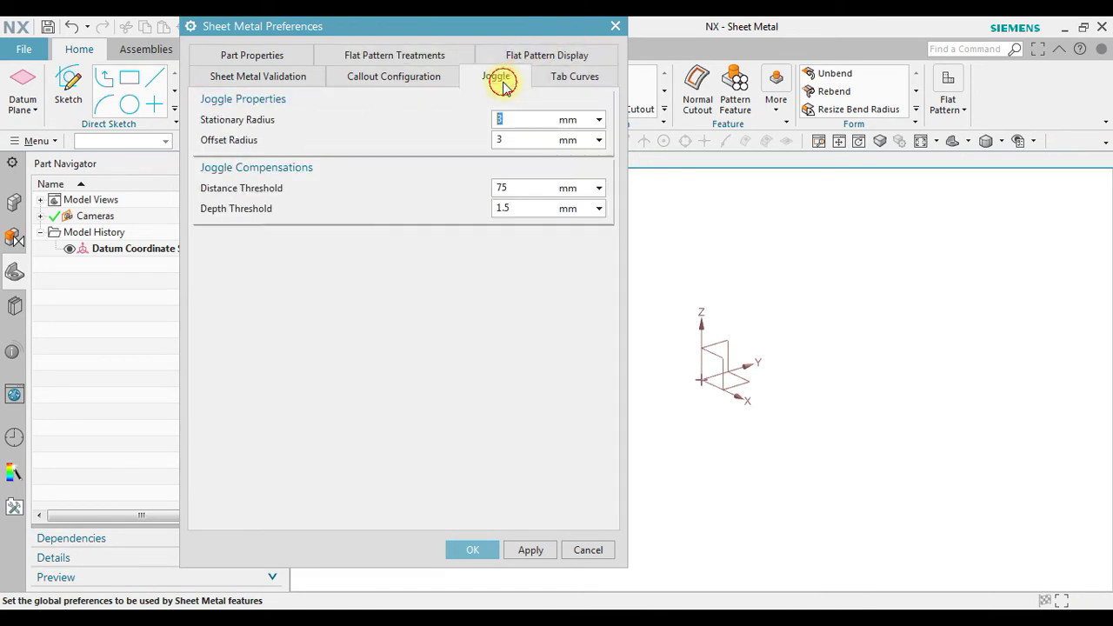
pyautogui.click(411, 76)
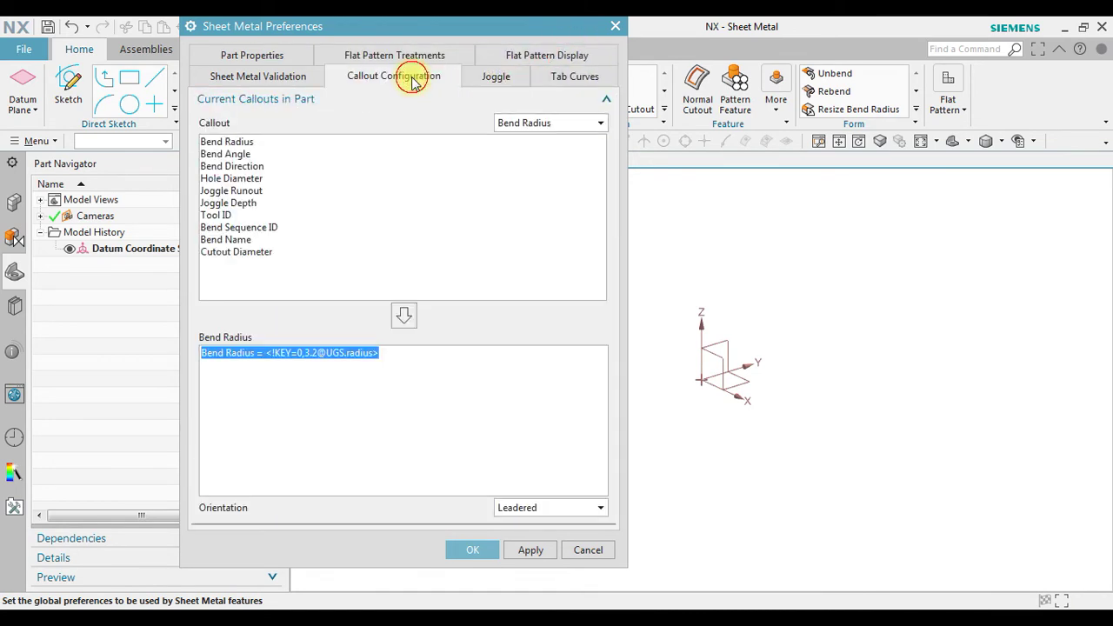
pyautogui.click(281, 83)
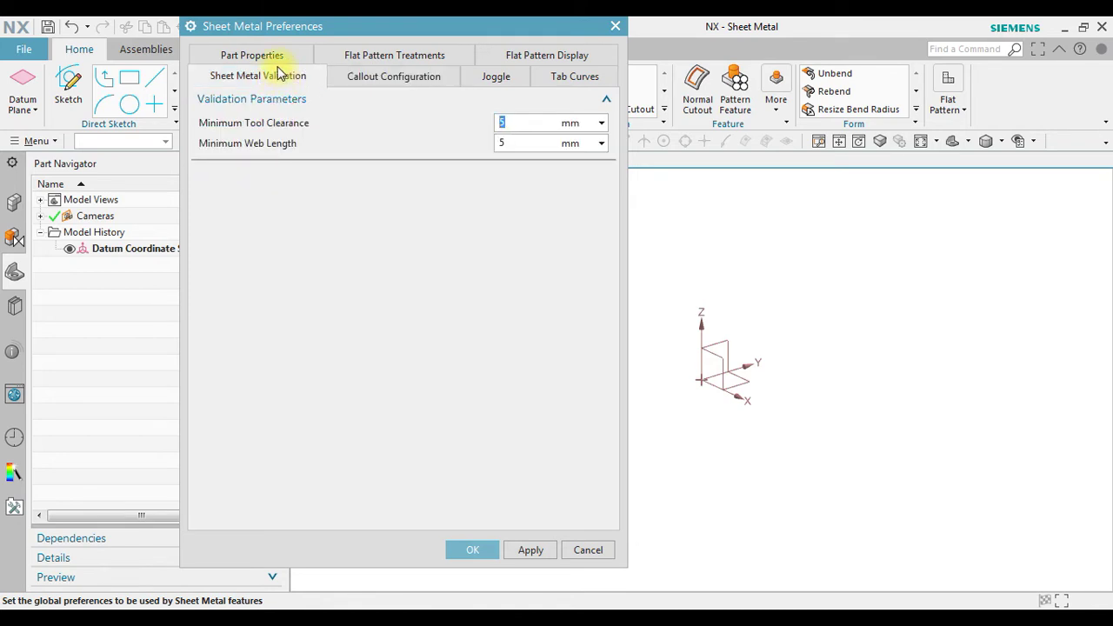
# Try Formula and Bend Table bend methods, then settle on Neutral Factor Value 0.33.
pyautogui.click(272, 57)
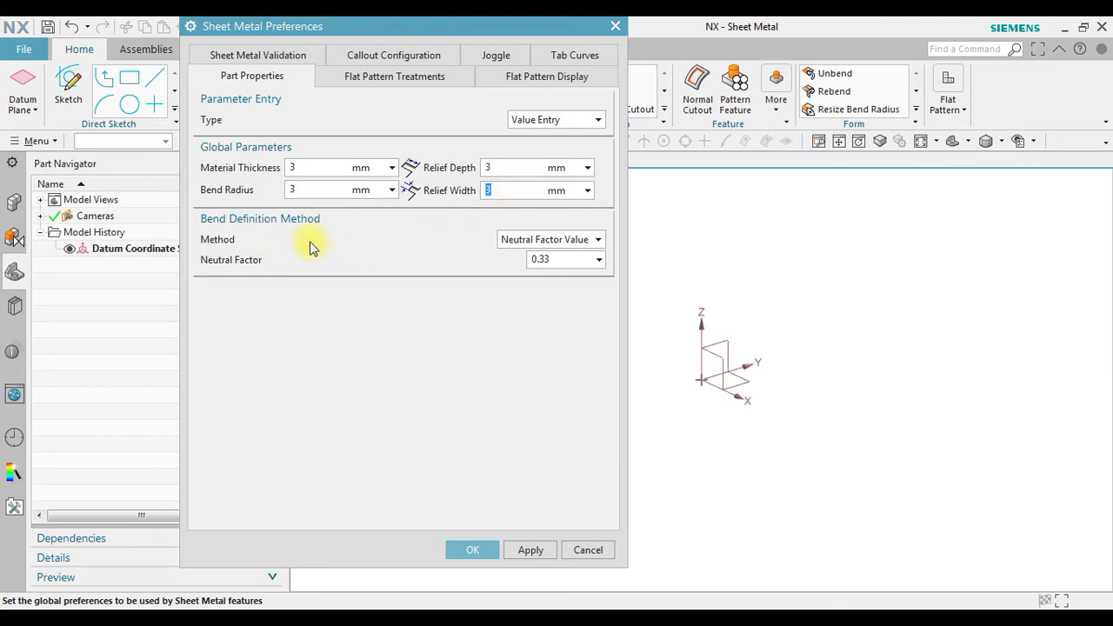
pyautogui.click(599, 239)
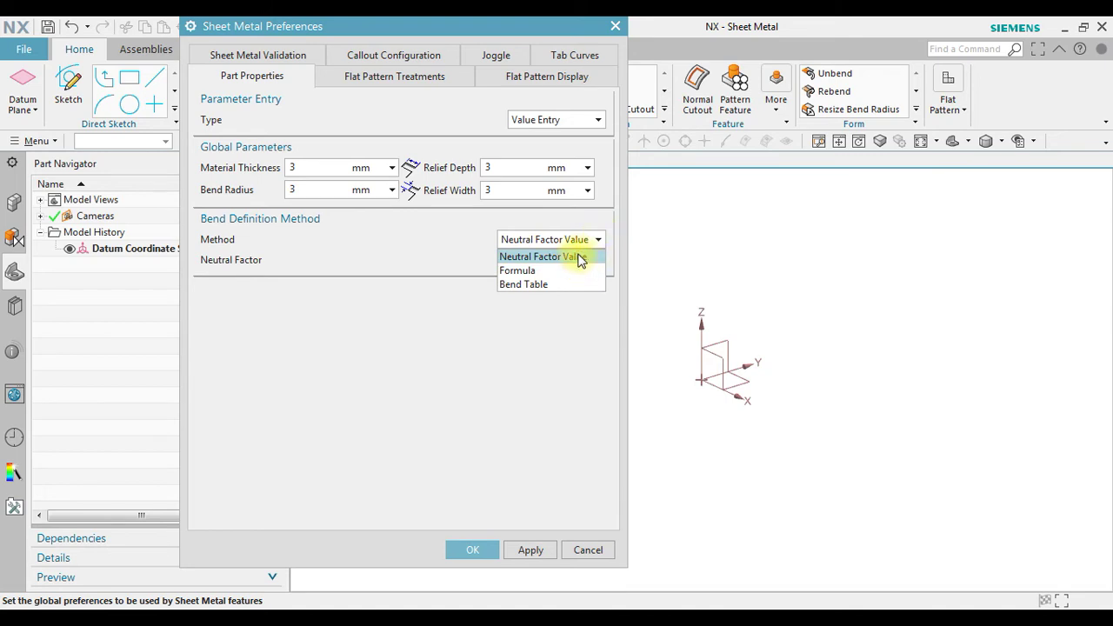
pyautogui.click(575, 269)
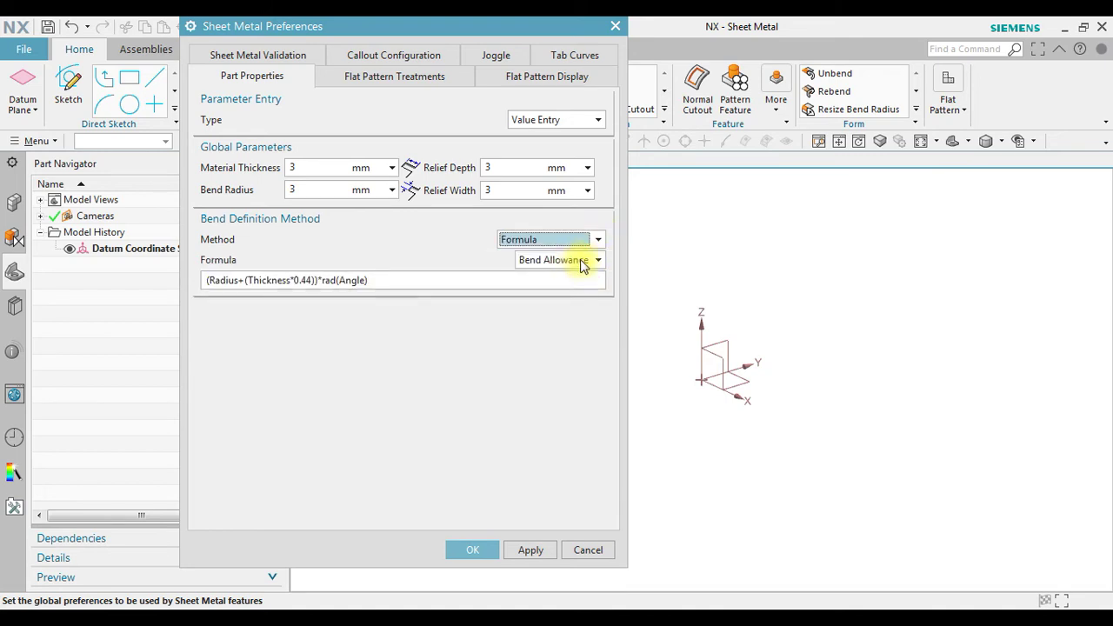
pyautogui.click(596, 246)
pyautogui.click(580, 285)
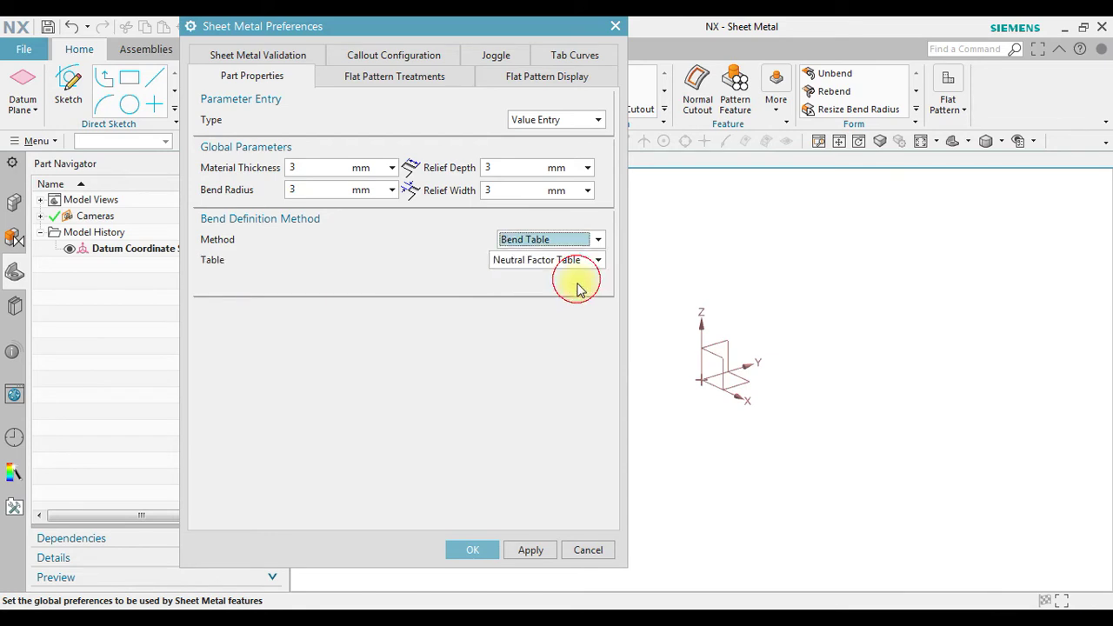
pyautogui.click(598, 240)
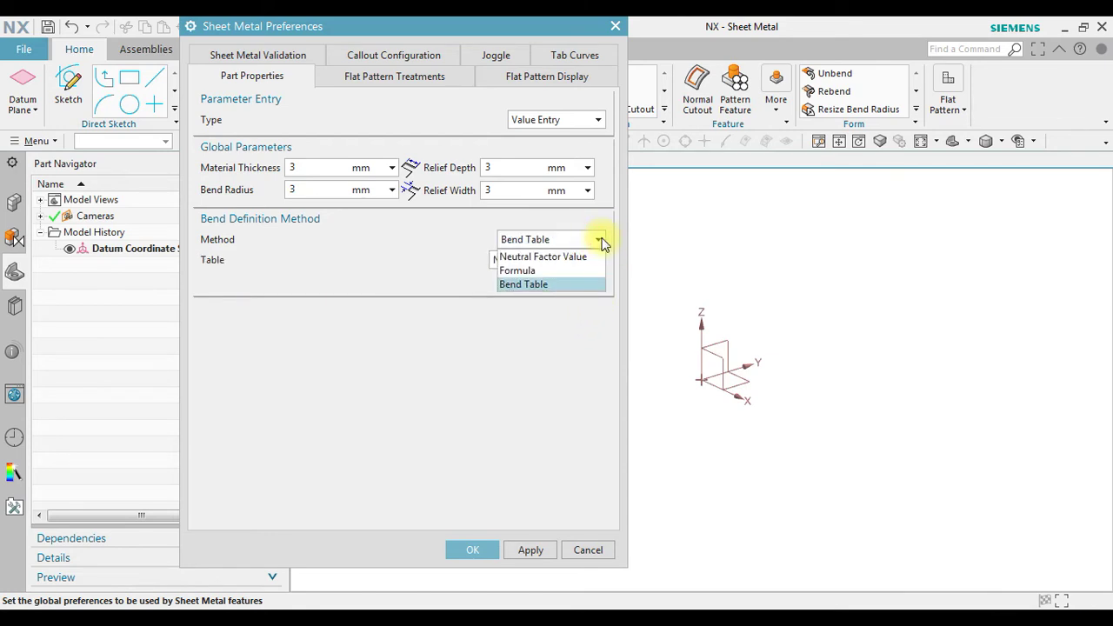
pyautogui.click(596, 260)
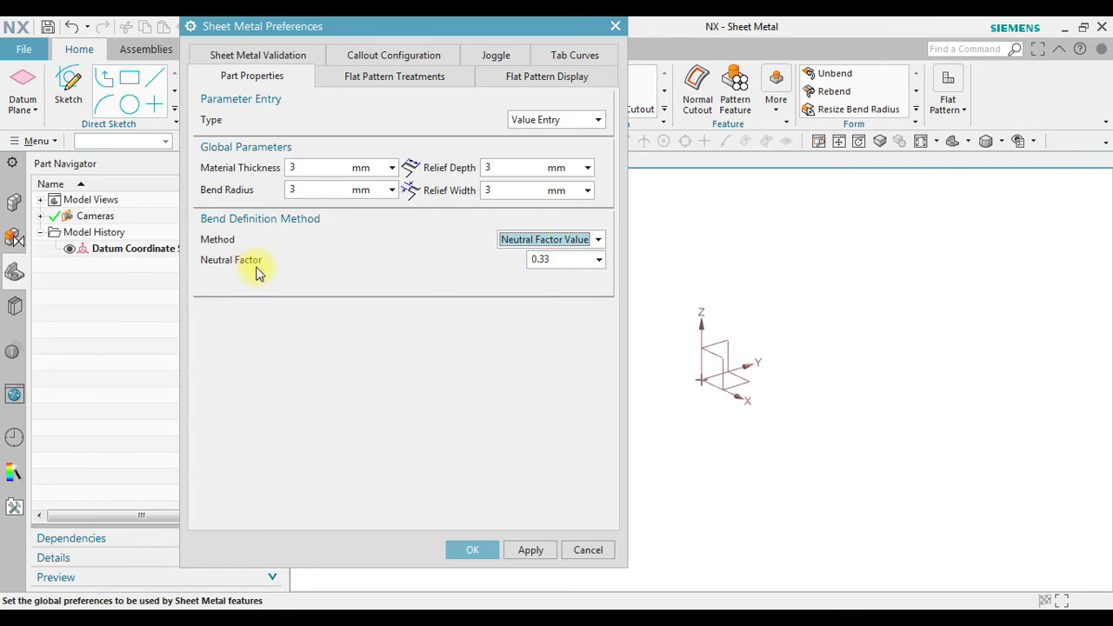
pyautogui.click(557, 261)
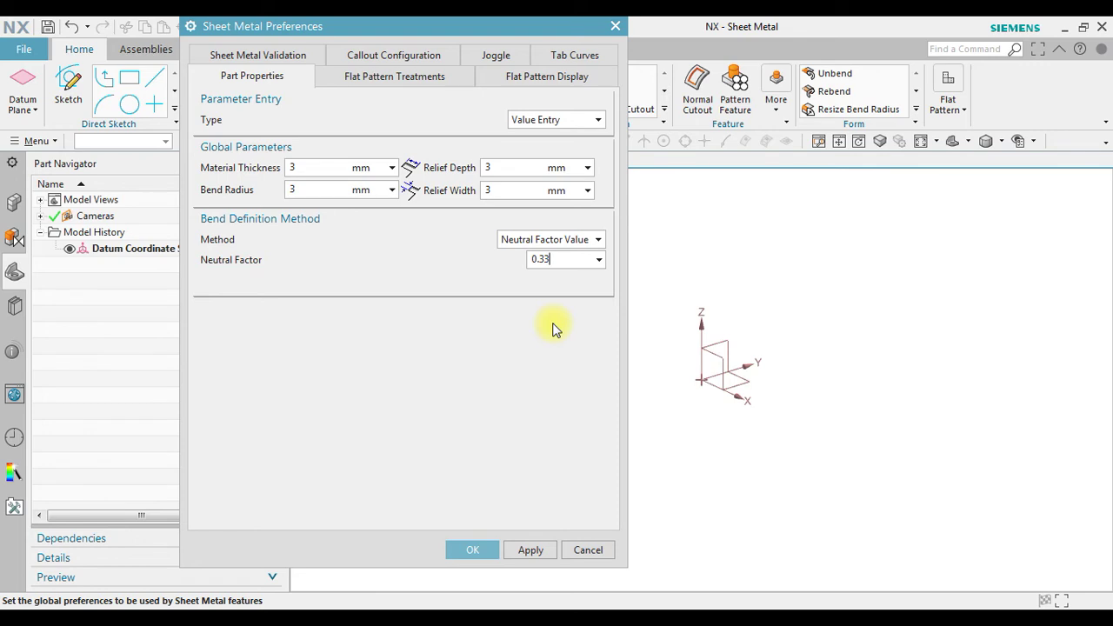
# Accept the preferences, start a Tab feature, and keep its type as Base.
pyautogui.click(472, 550)
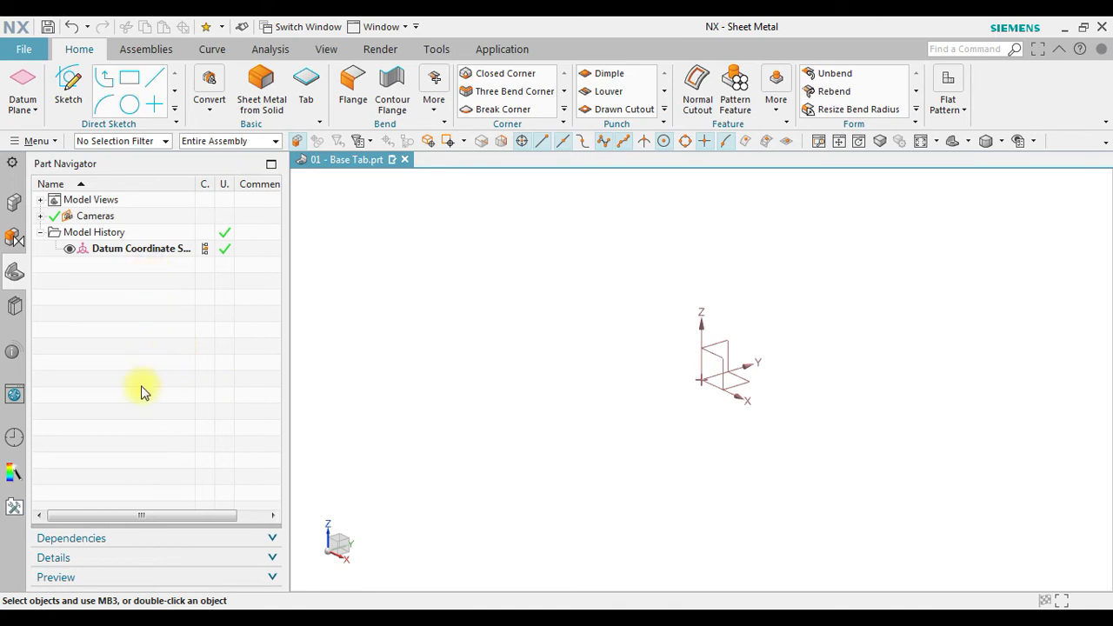
pyautogui.click(307, 87)
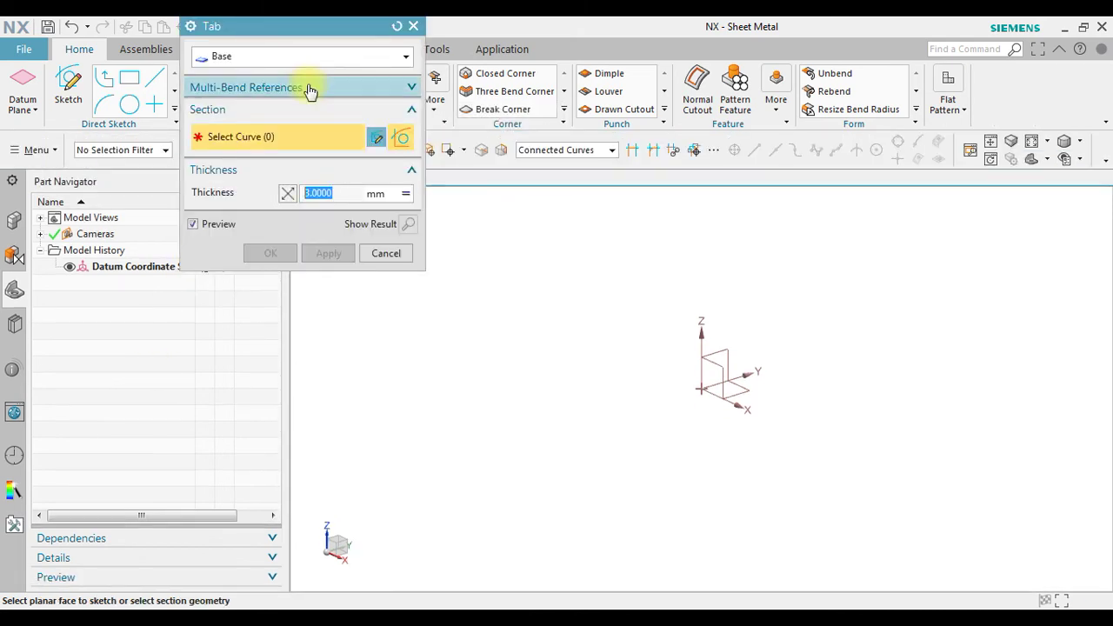
pyautogui.click(348, 56)
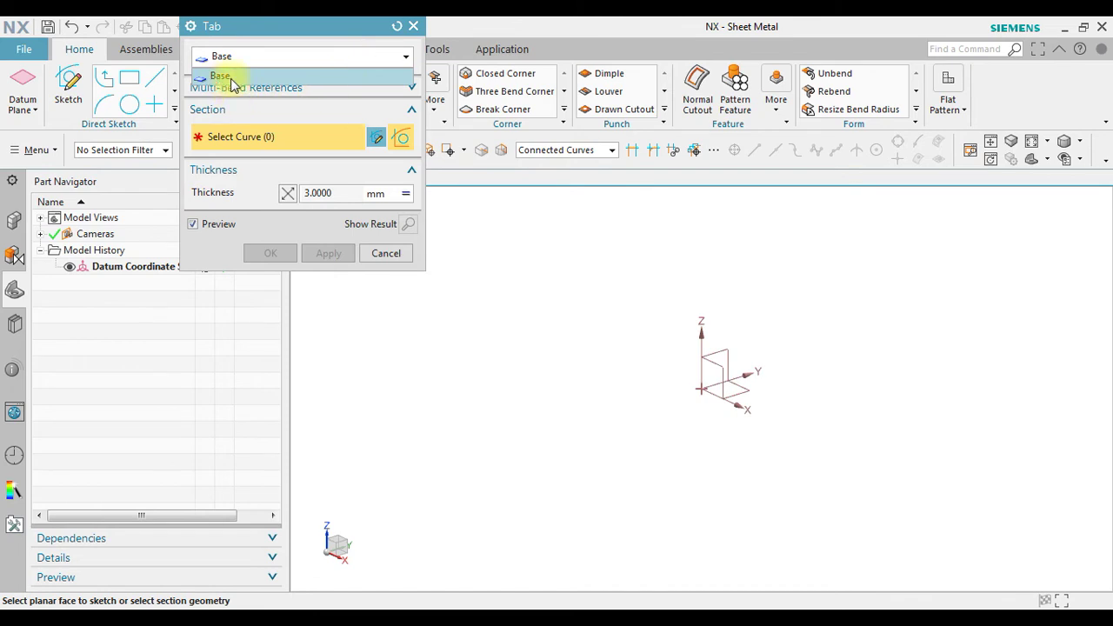
pyautogui.click(233, 80)
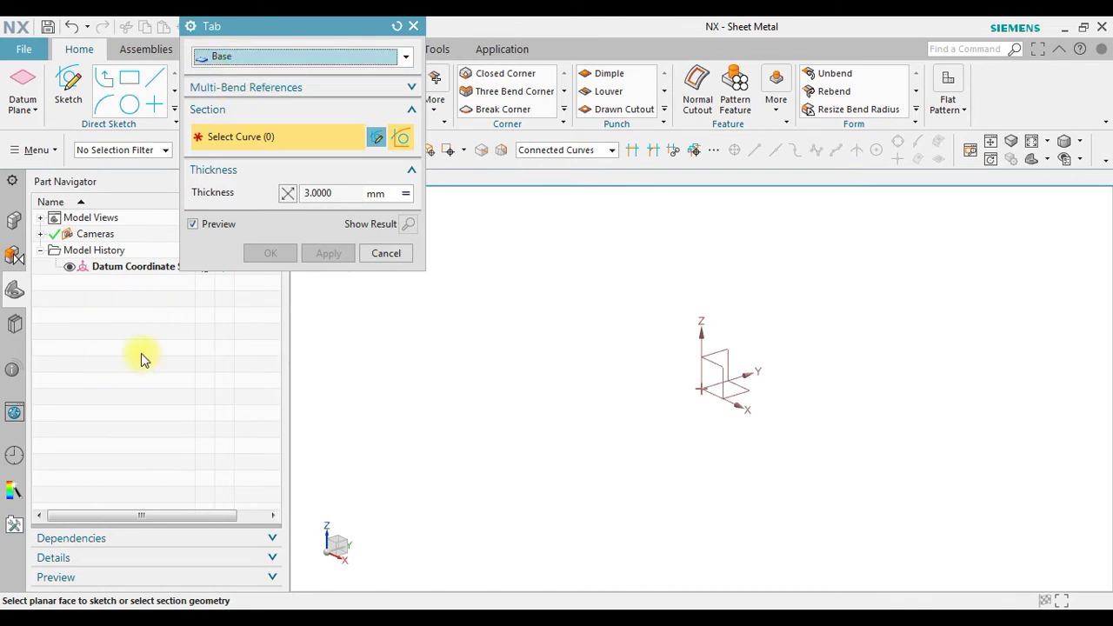
pyautogui.click(324, 55)
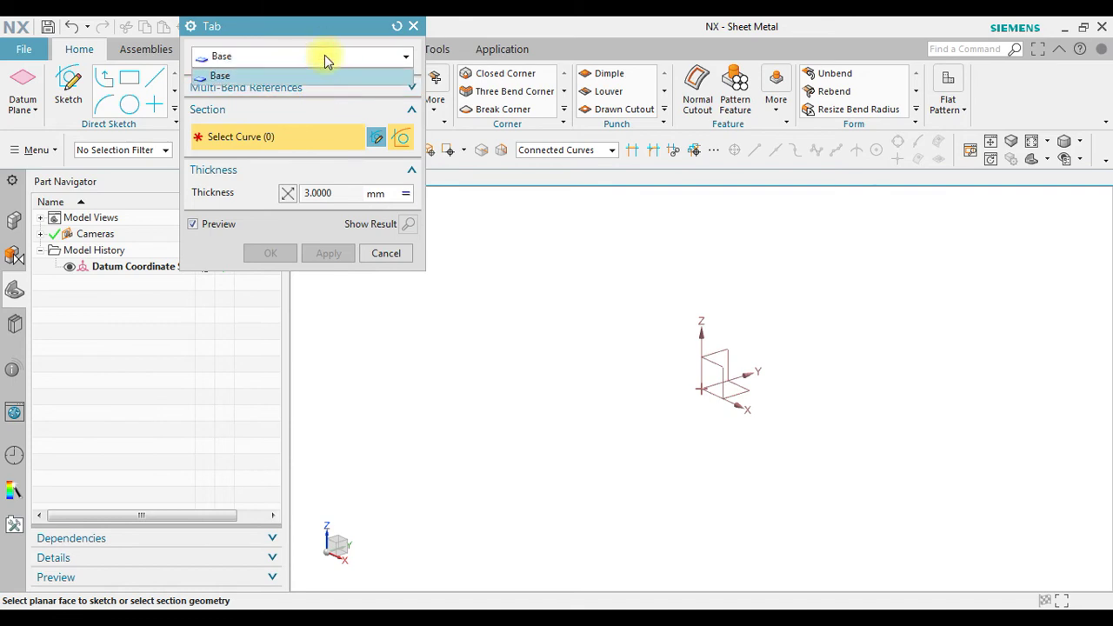
pyautogui.click(325, 55)
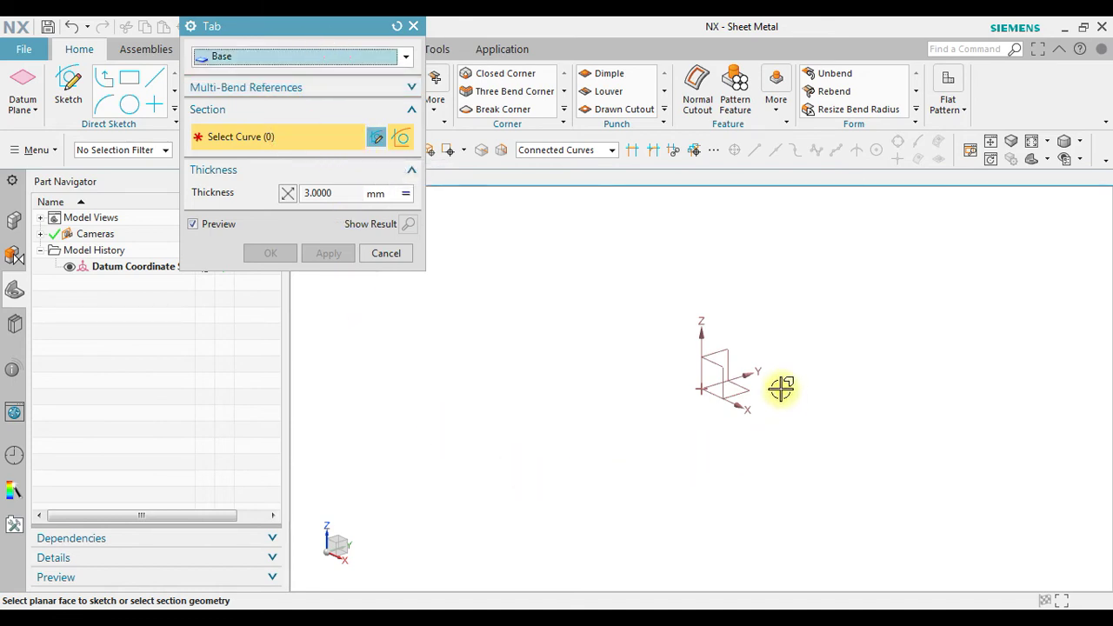
# Draw a roughly 380 × 240 rectangle from the origin on the XY datum plane, then finish the sketch.
pyautogui.click(746, 388)
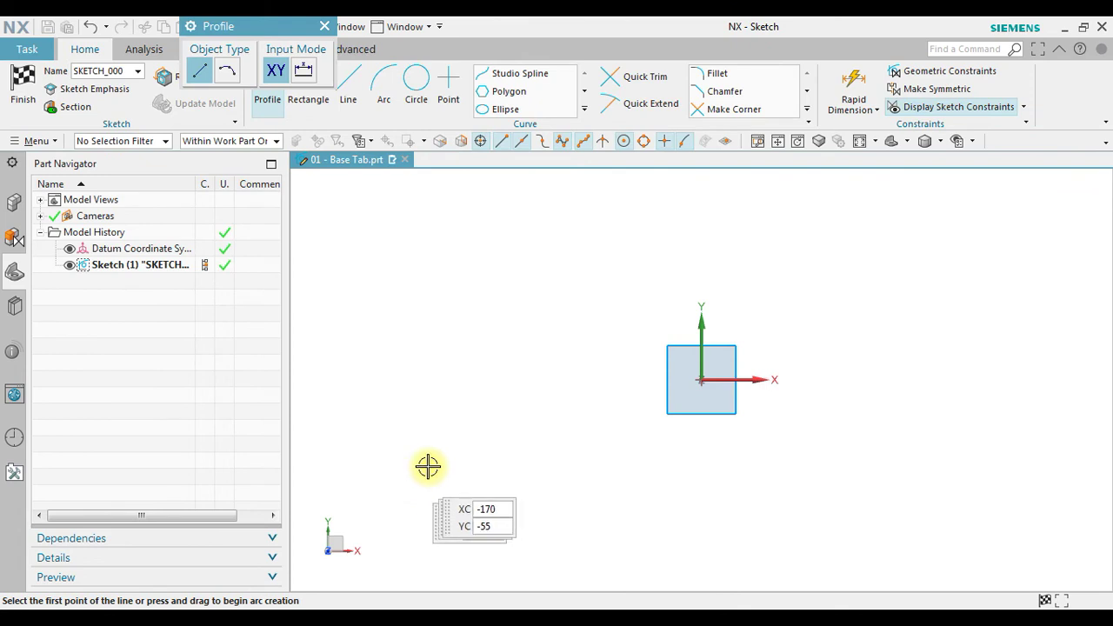
pyautogui.moveTo(257, 27); pyautogui.dragTo(266, 218)
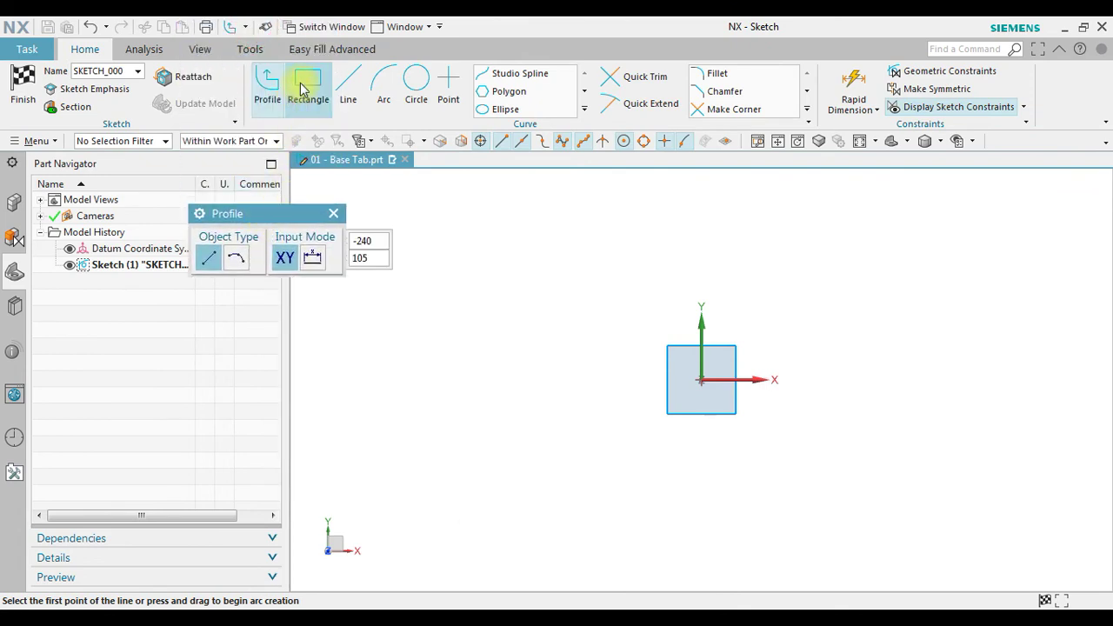
pyautogui.click(308, 84)
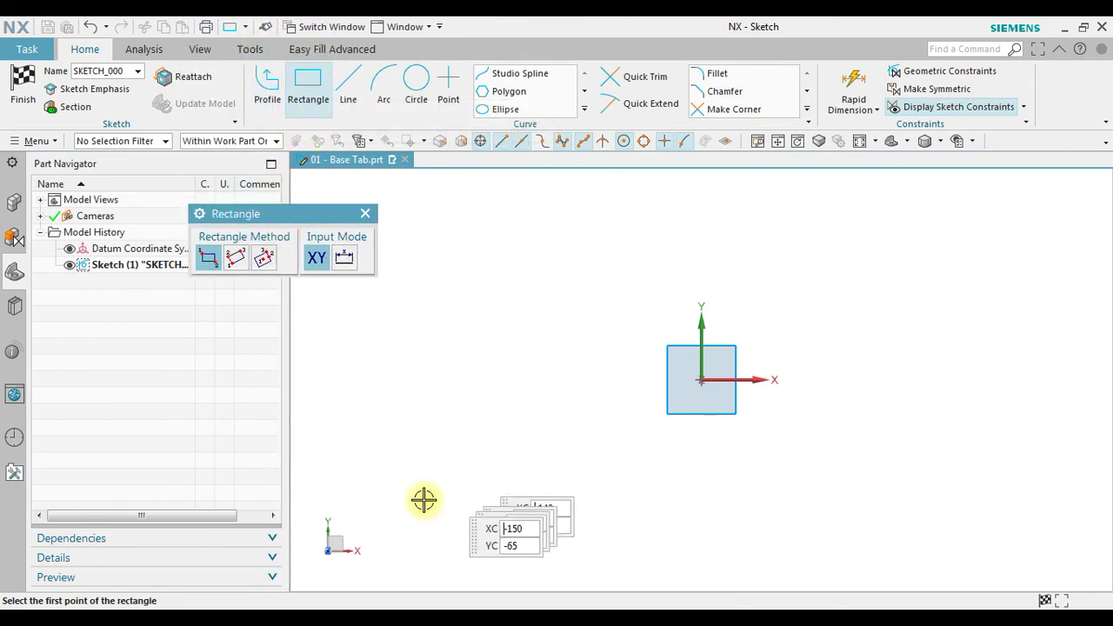
pyautogui.keyDown('shift'); pyautogui.moveTo(415, 504); pyautogui.dragTo(359, 529, button='middle'); pyautogui.keyUp('shift')
pyautogui.click(648, 403)
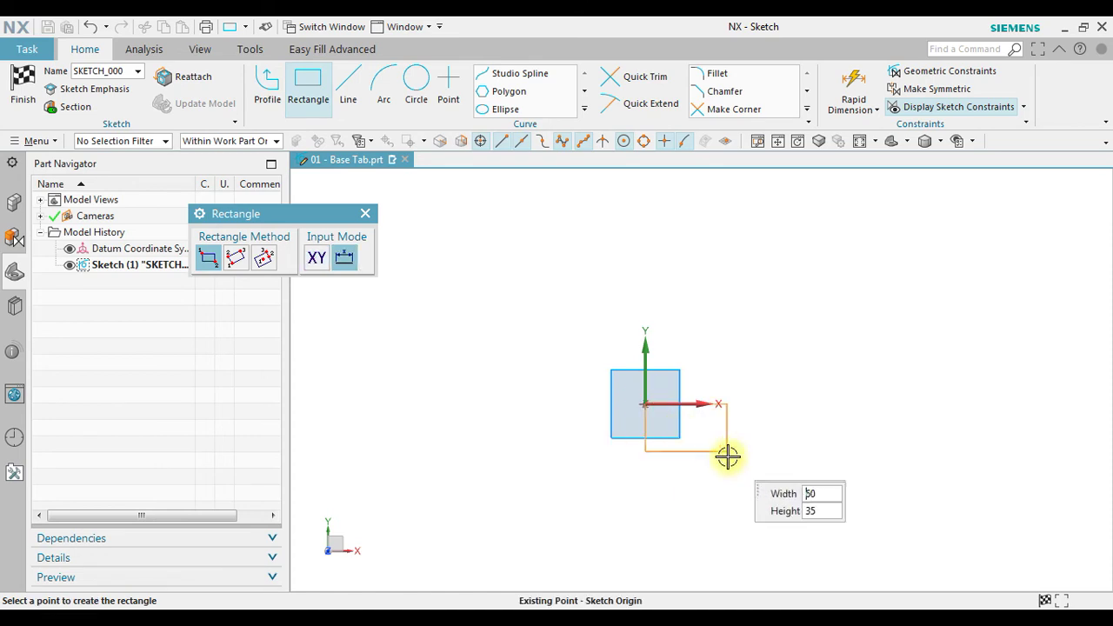
pyautogui.keyDown('shift'); pyautogui.moveTo(675, 473); pyautogui.dragTo(572, 533, button='middle'); pyautogui.keyUp('shift')
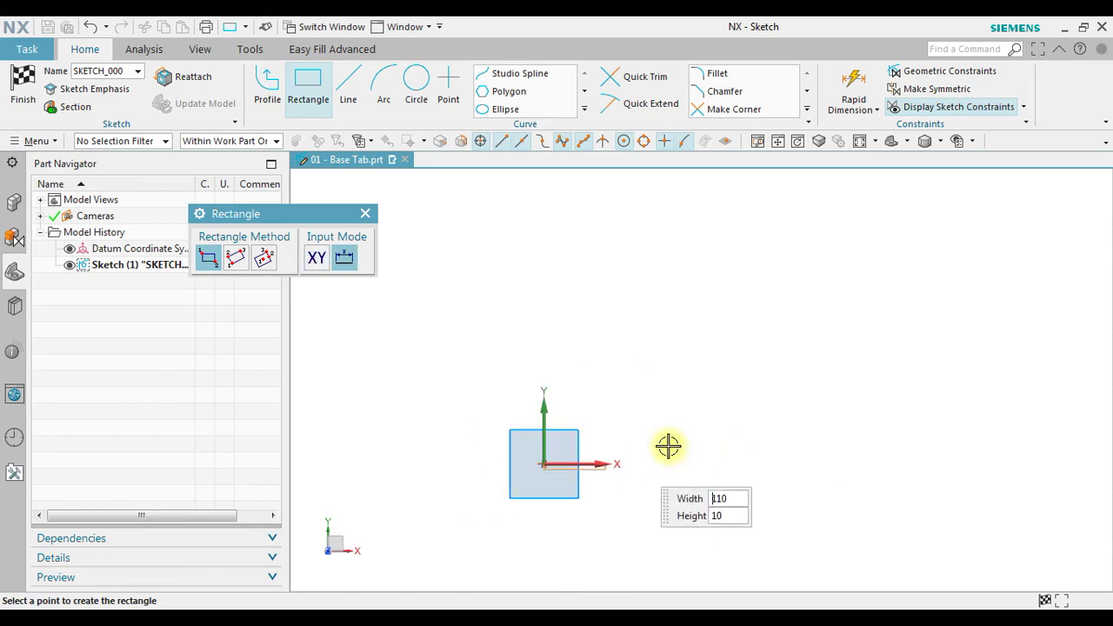
pyautogui.click(763, 330)
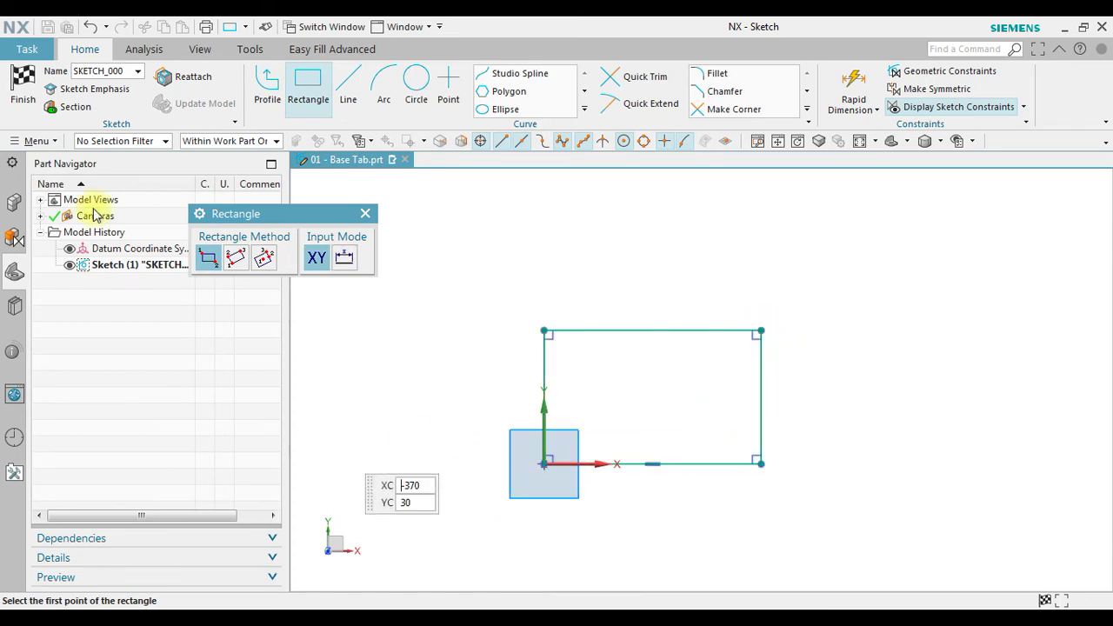
pyautogui.click(17, 87)
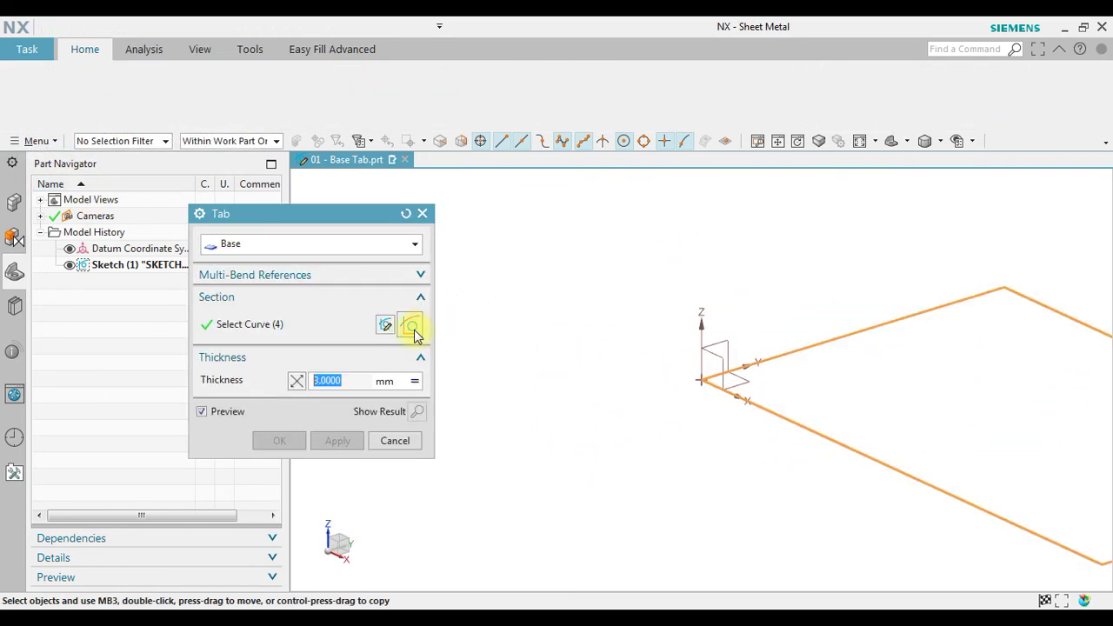
# Set the tab thickness to a local value of 5 mm.
pyautogui.scroll(3, 733, 358)
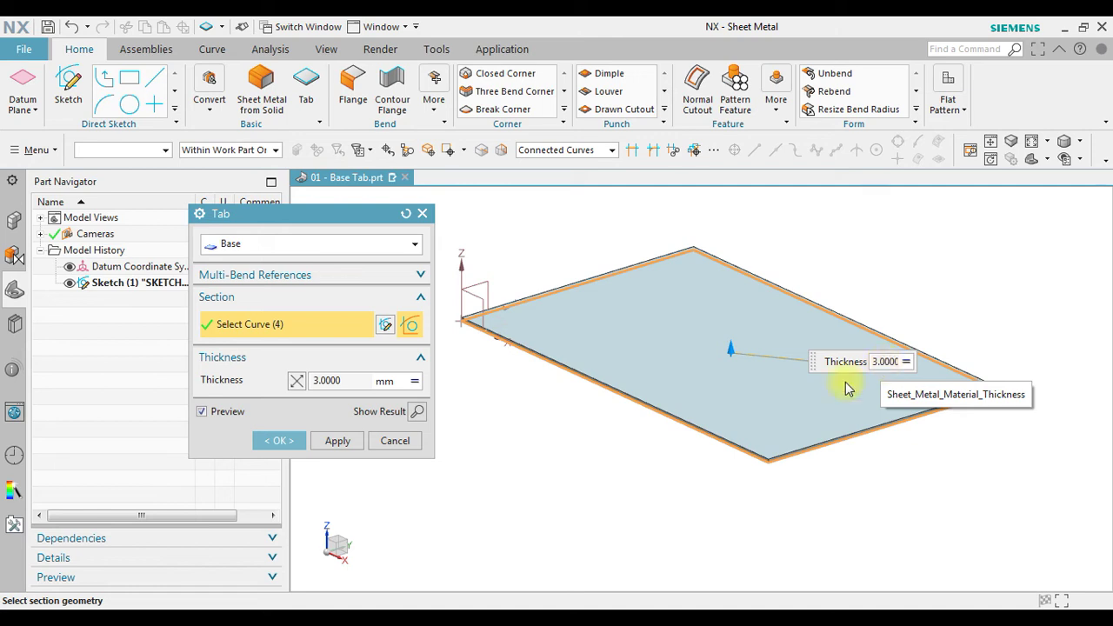
pyautogui.click(416, 382)
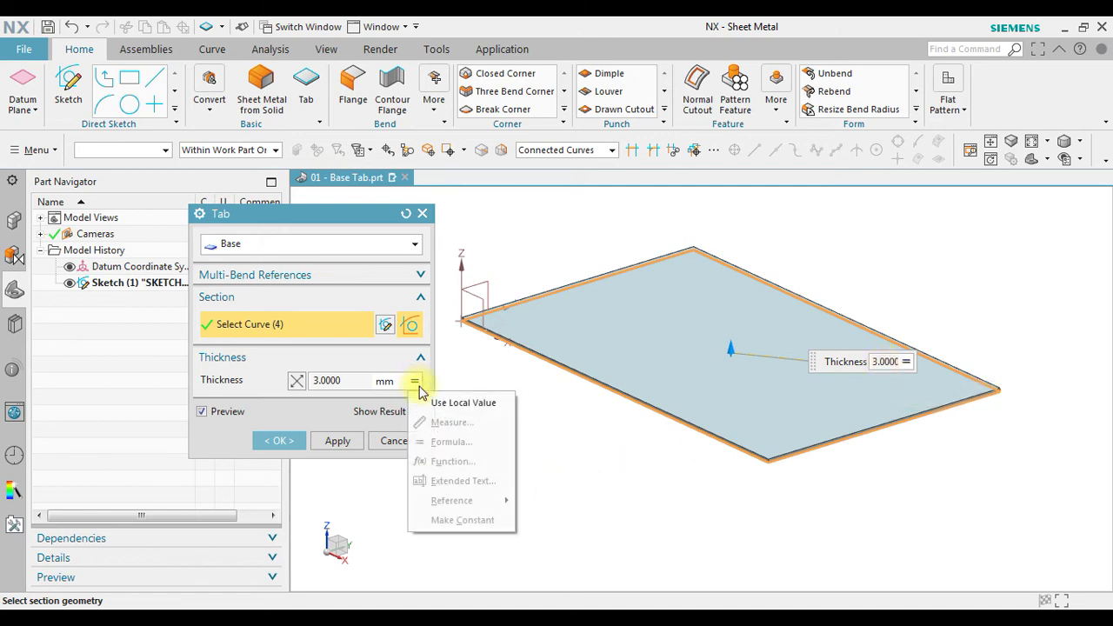
pyautogui.click(432, 402)
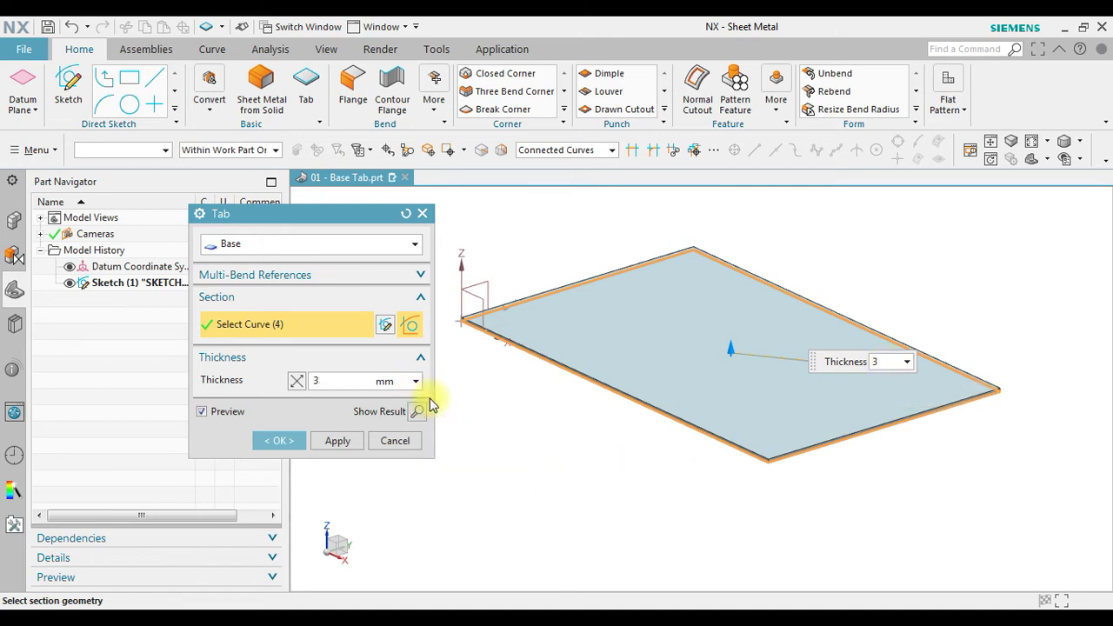
pyautogui.click(416, 381)
pyautogui.click(358, 380)
pyautogui.write('5')
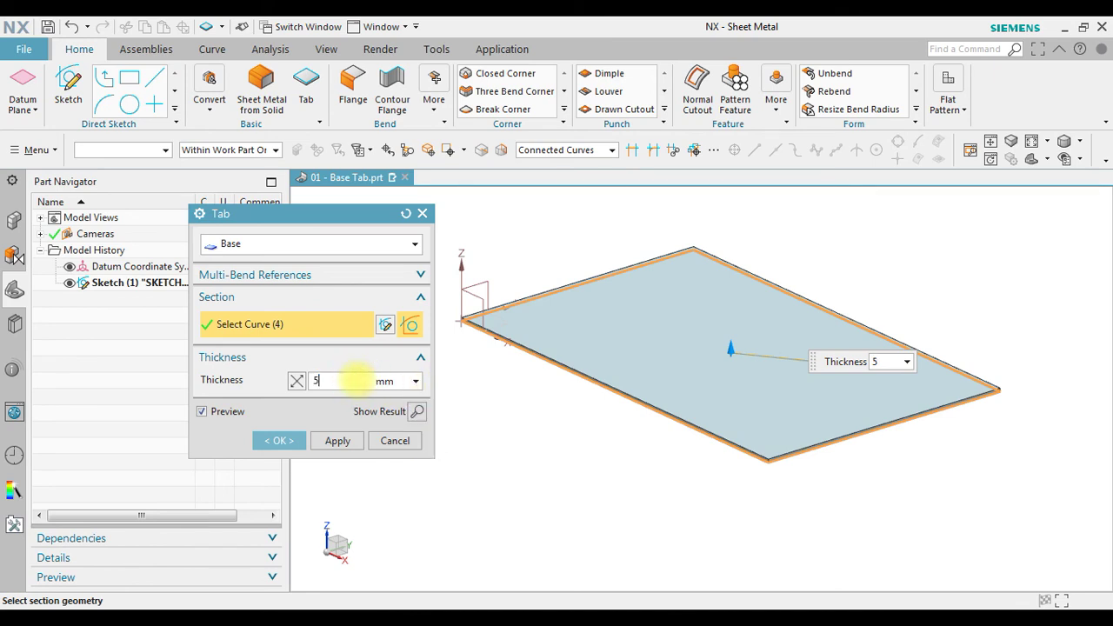
pyautogui.press('Return')
# Test reversing the thickness direction, keep it growing upward, and create the tab.
pyautogui.scroll(2, 795, 336)
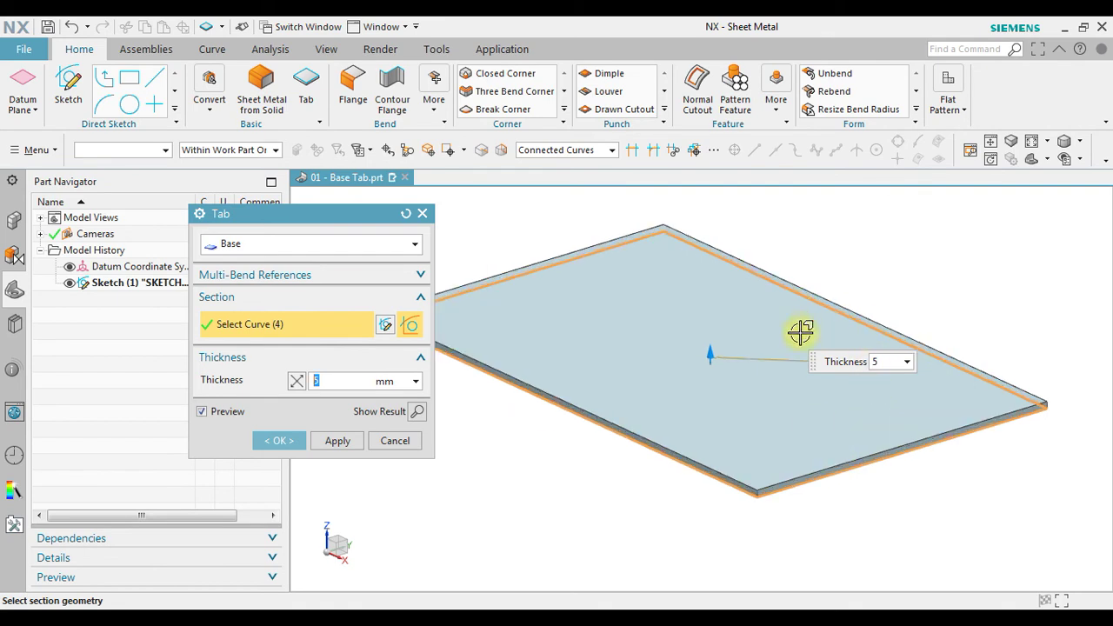
pyautogui.scroll(2, 733, 311)
pyautogui.scroll(-1, 733, 311)
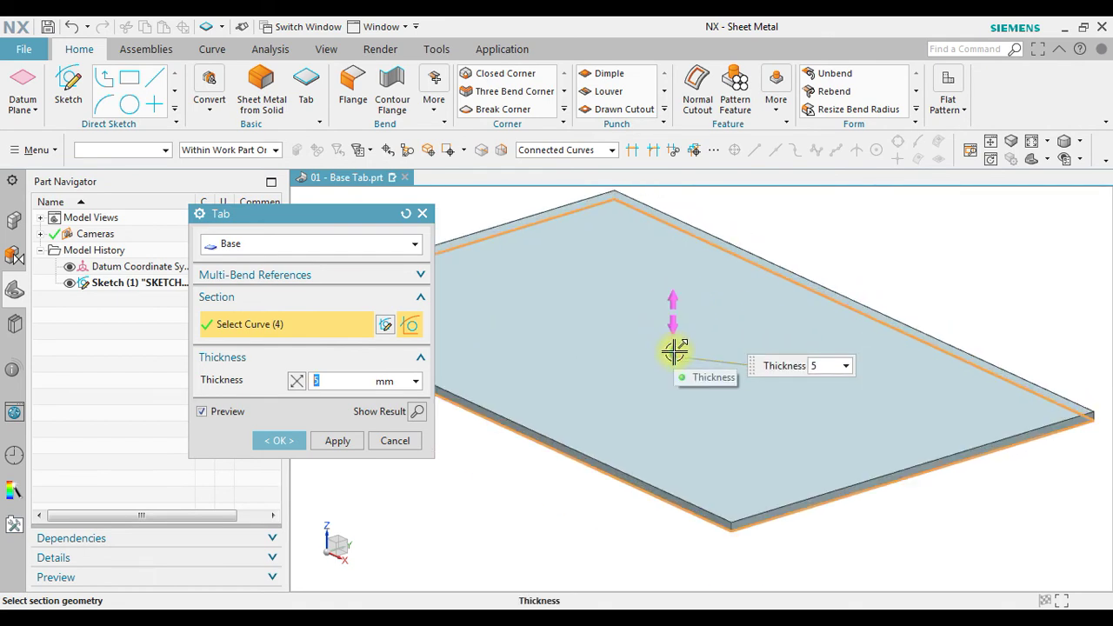
pyautogui.doubleClick(673, 350)
pyautogui.doubleClick(672, 380)
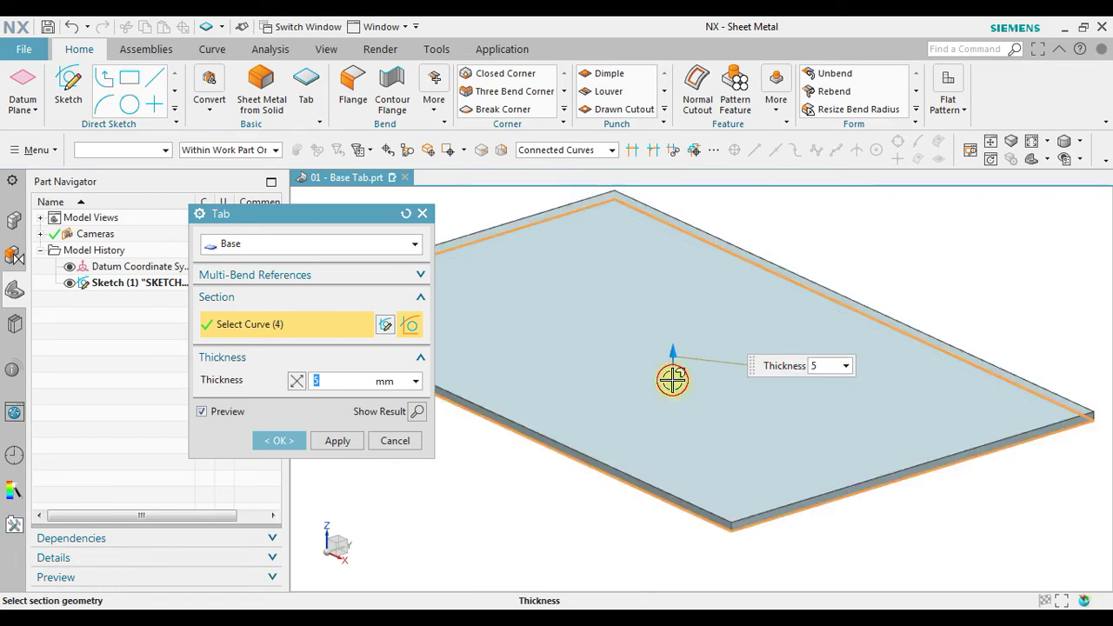
pyautogui.click(296, 383)
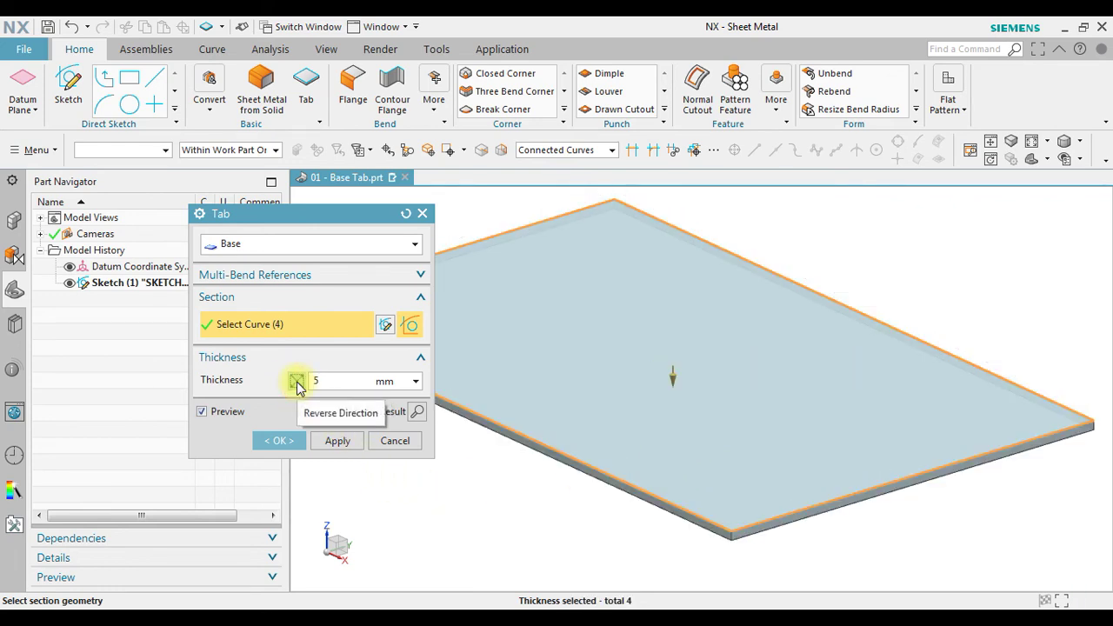
pyautogui.doubleClick(297, 383)
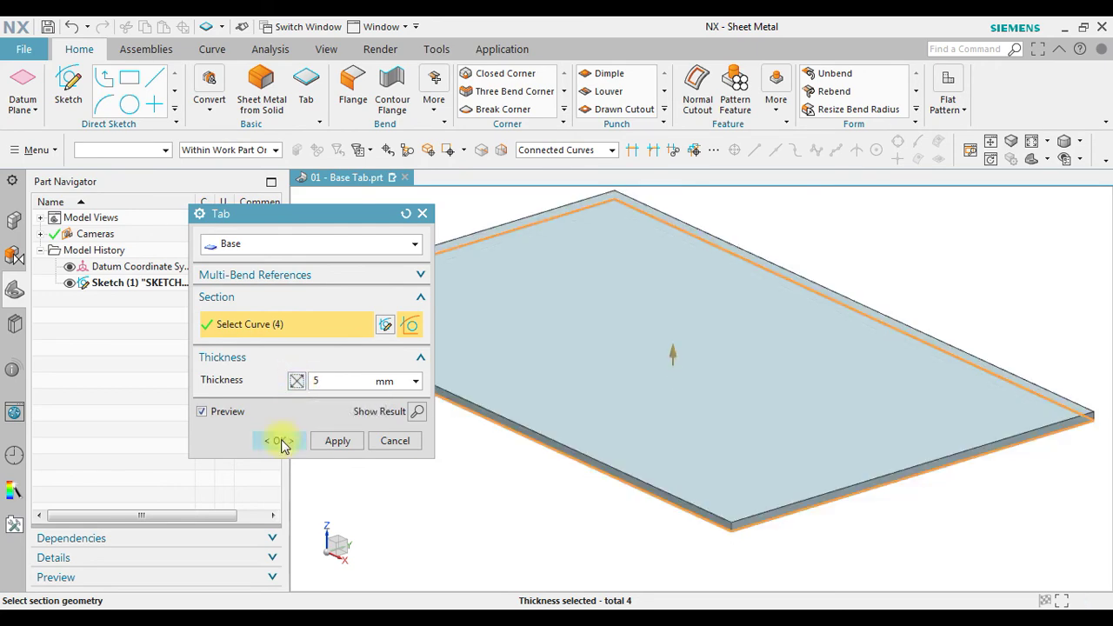
pyautogui.click(280, 440)
# Orbit around the 5 mm plate to inspect it, then show the Convert options.
pyautogui.moveTo(670, 410)
pyautogui.mouseDown(button='middle')
pyautogui.moveTo(756, 429)
pyautogui.moveTo(686, 418)
pyautogui.moveTo(697, 387)
pyautogui.moveTo(713, 400)
pyautogui.moveTo(686, 427)
pyautogui.moveTo(660, 418)
pyautogui.mouseUp(button='middle')
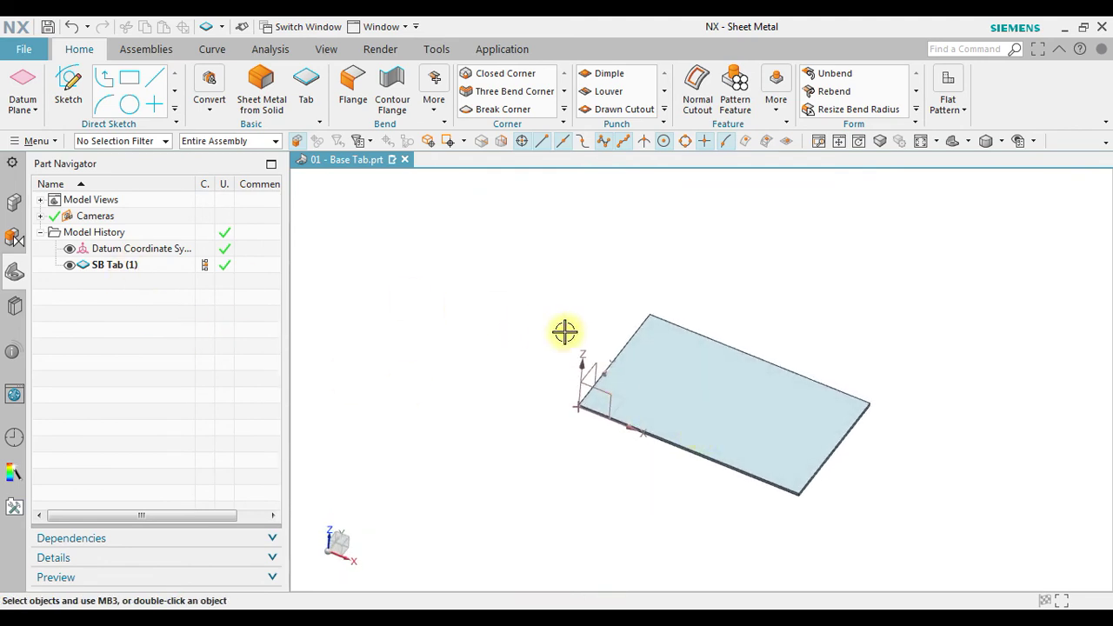
pyautogui.moveTo(566, 331)
pyautogui.mouseDown(button='middle')
pyautogui.moveTo(567, 304)
pyautogui.moveTo(542, 303)
pyautogui.moveTo(557, 311)
pyautogui.mouseUp(button='middle')
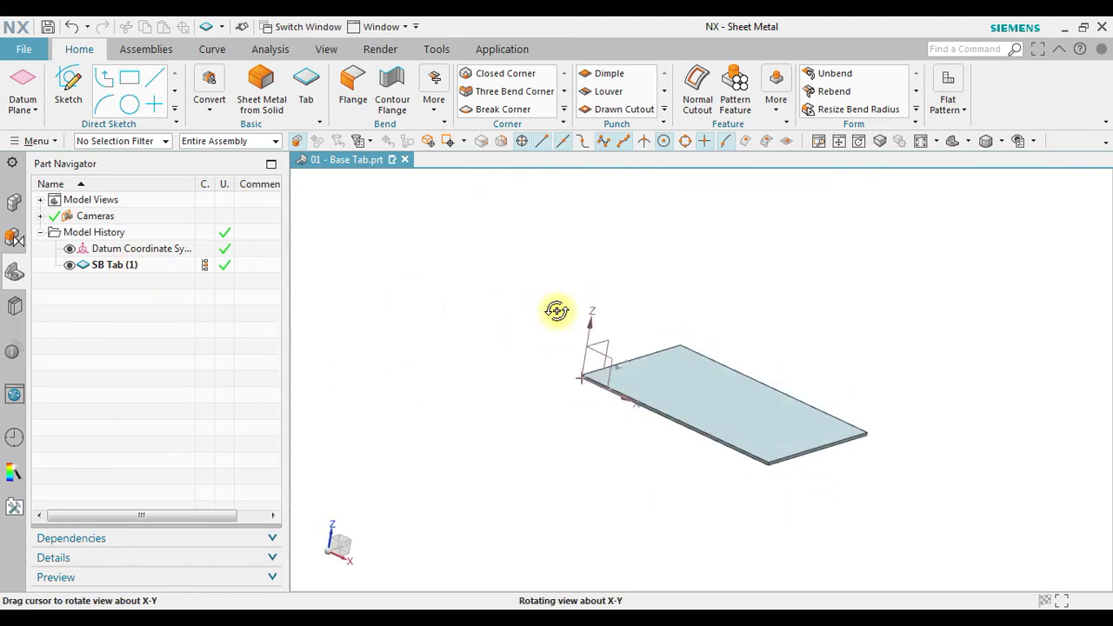
pyautogui.moveTo(845, 455)
pyautogui.mouseDown(button='middle')
pyautogui.moveTo(725, 397)
pyautogui.moveTo(735, 398)
pyautogui.mouseUp(button='middle')
pyautogui.scroll(3, 817, 480)
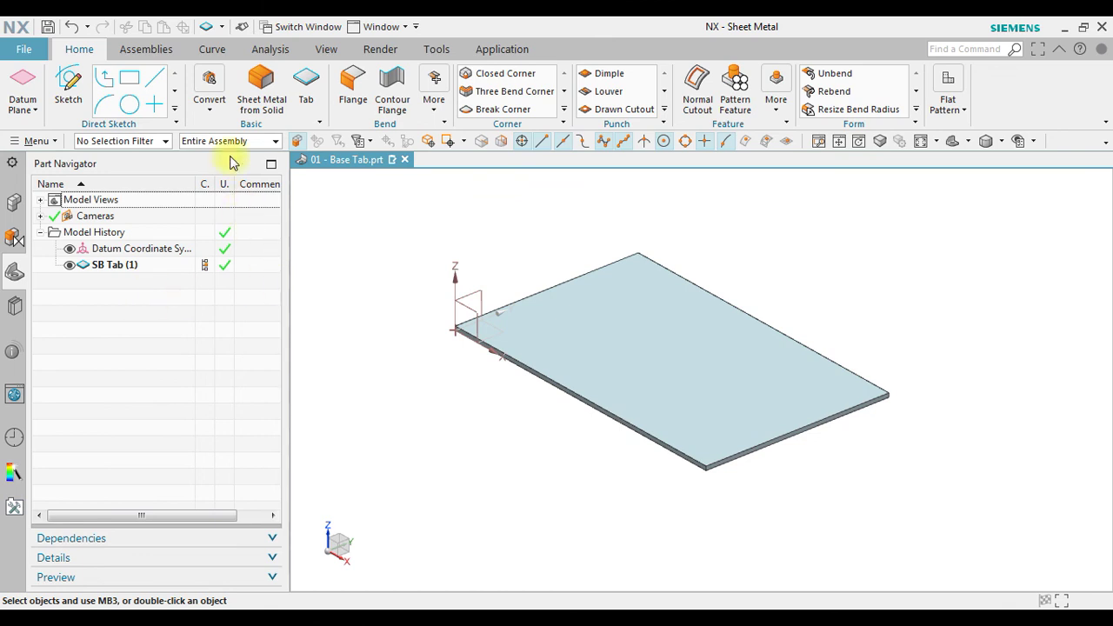
pyautogui.click(210, 91)
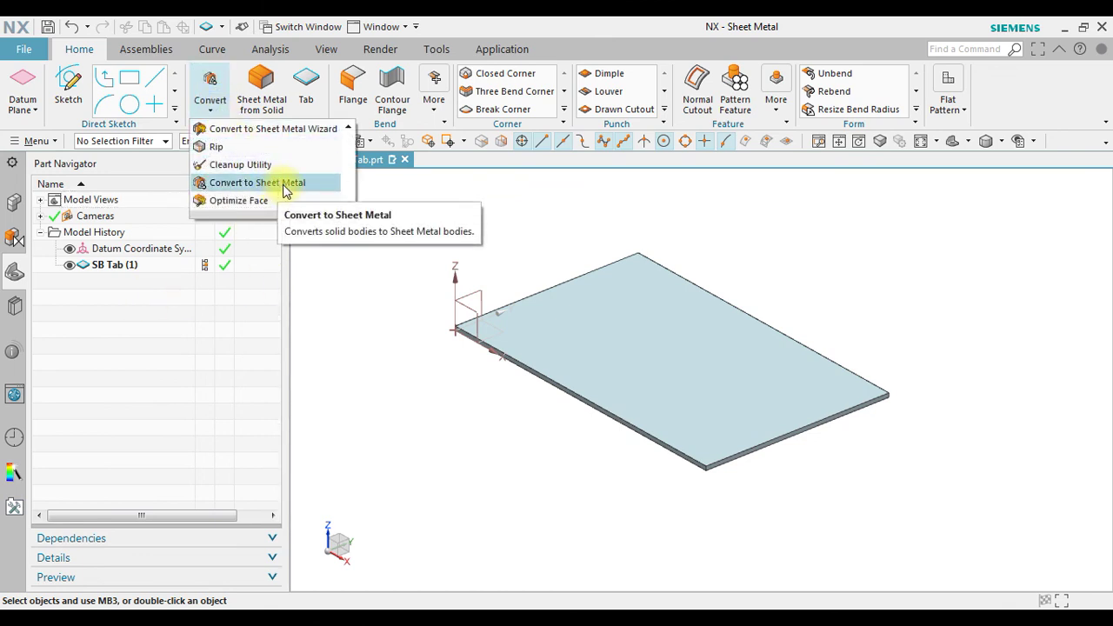